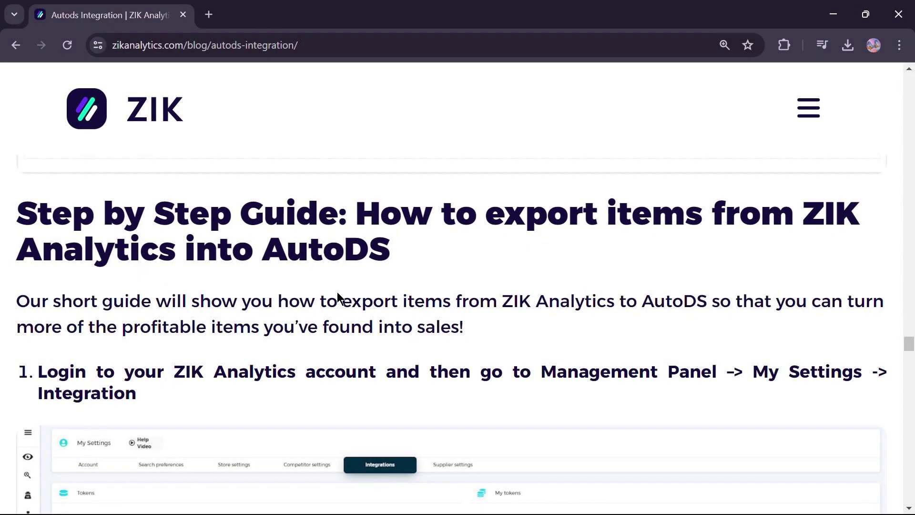
pyautogui.scroll(1, 337, 292)
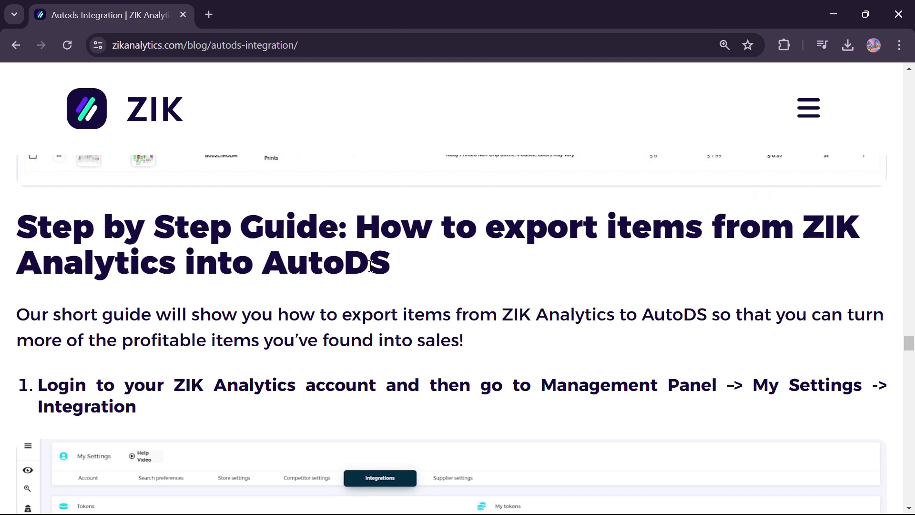
# Step: Highlight parts of the guide title and step 1's instruction while reading down to the Integrations screenshot
pyautogui.moveTo(266, 266); pyautogui.dragTo(398, 277)
pyautogui.click(420, 280)
pyautogui.moveTo(789, 222); pyautogui.dragTo(838, 227)
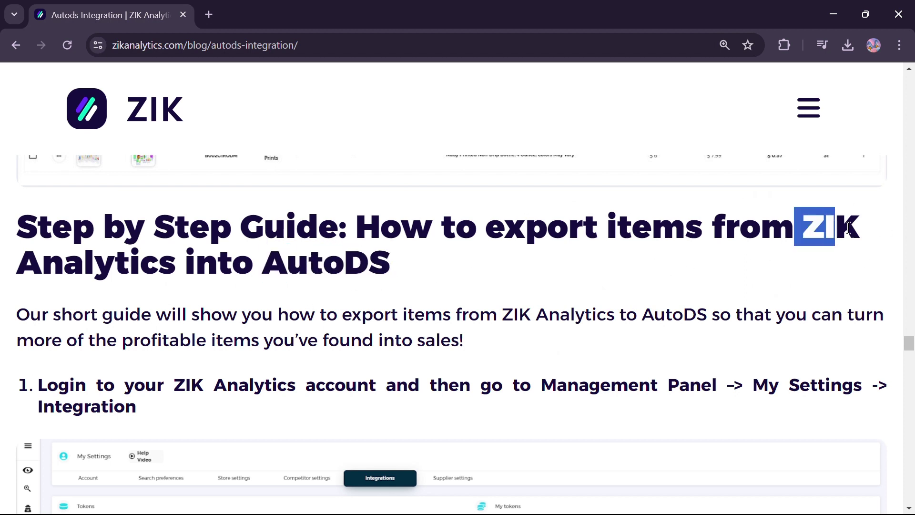
pyautogui.click(802, 281)
pyautogui.scroll(-1, 54, 312)
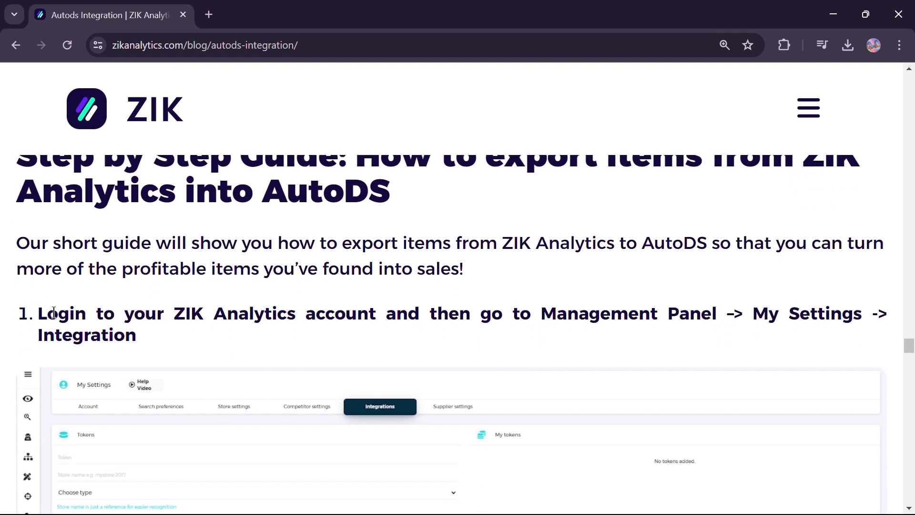
pyautogui.moveTo(36, 315); pyautogui.dragTo(317, 315)
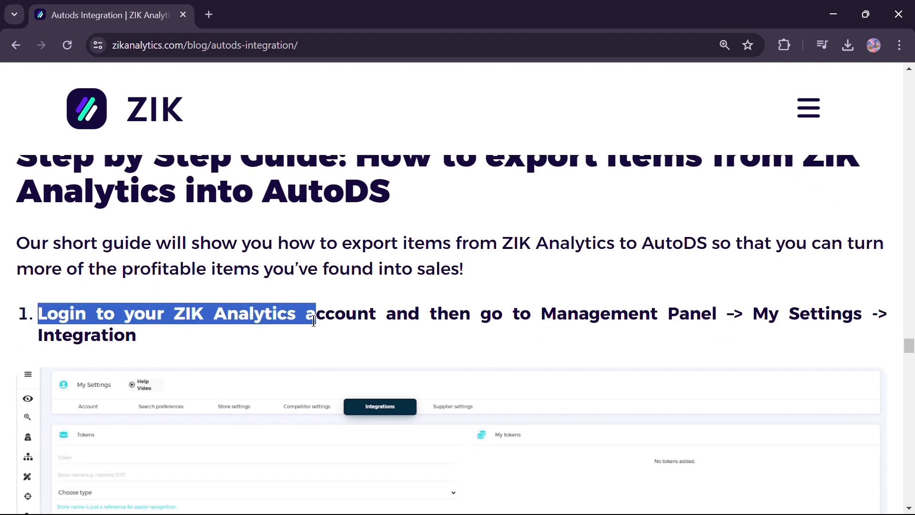
pyautogui.click(303, 355)
pyautogui.scroll(-1, 295, 354)
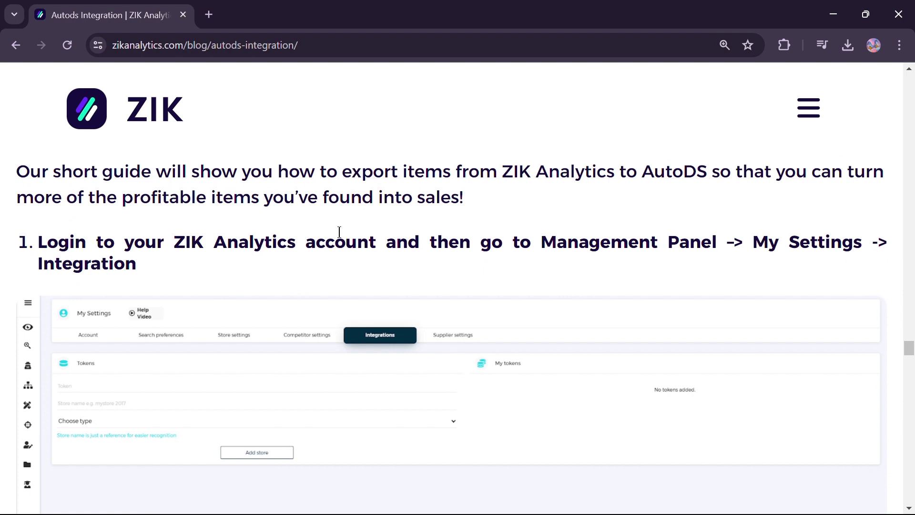
pyautogui.scroll(-1, 339, 232)
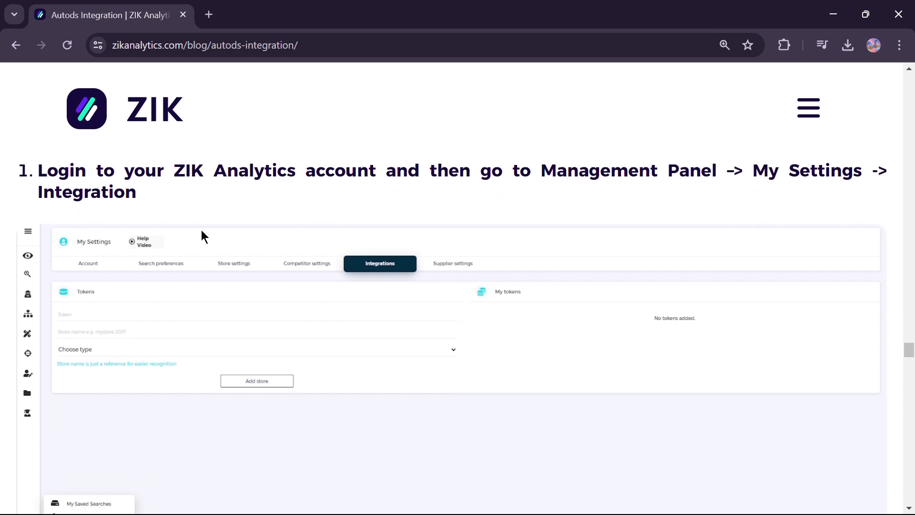
pyautogui.scroll(-2, 55, 264)
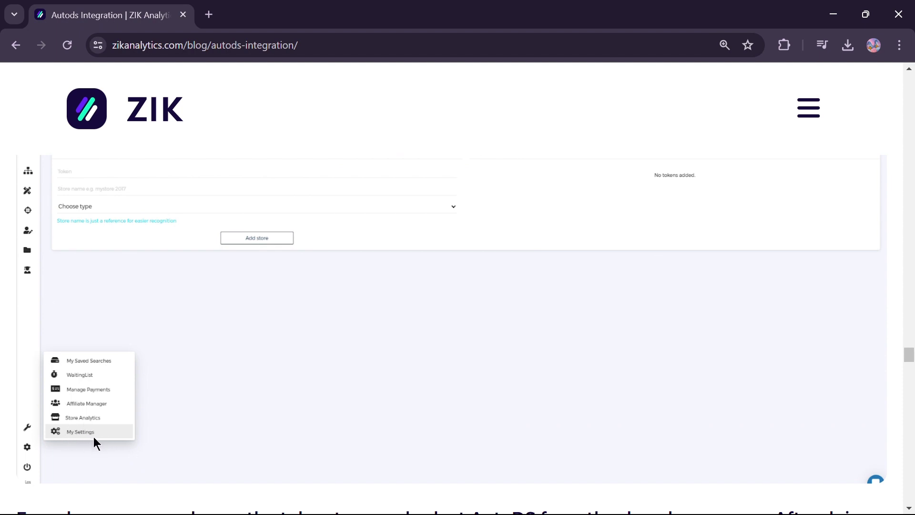
pyautogui.scroll(1, 88, 375)
pyautogui.scroll(1, 88, 374)
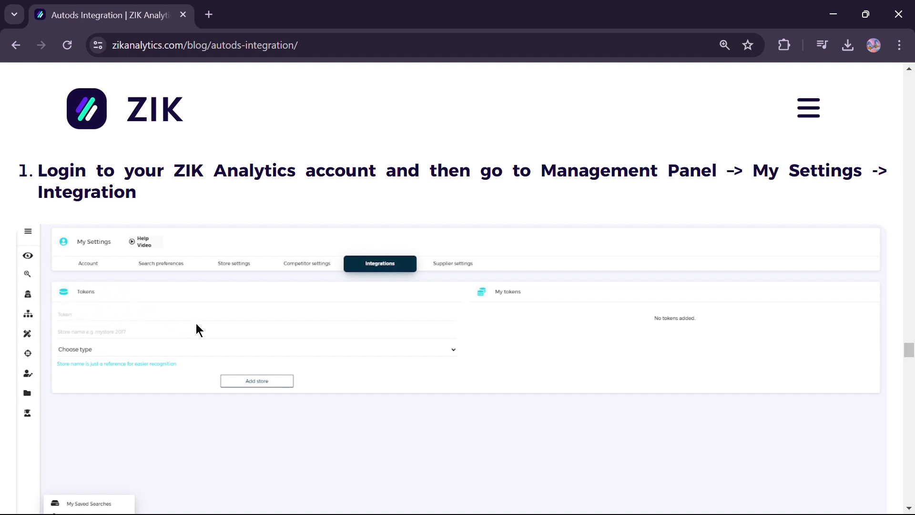
pyautogui.scroll(-2, 140, 364)
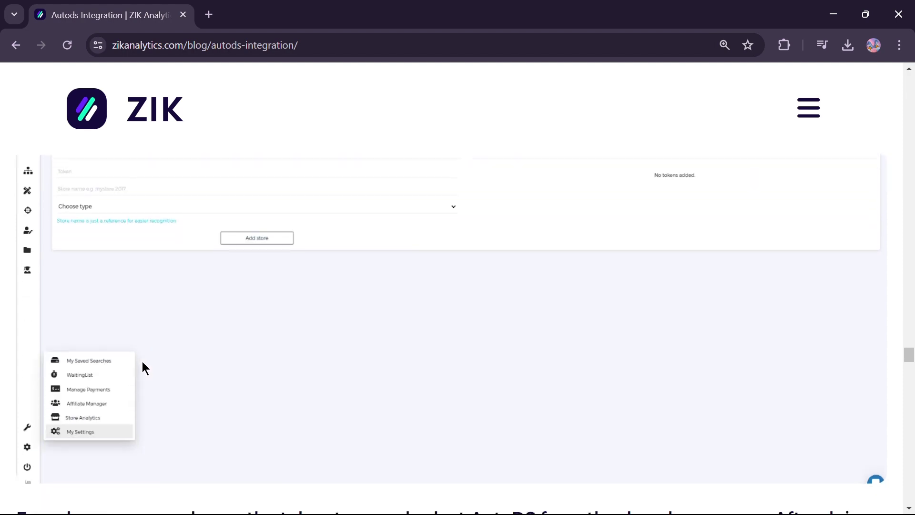
pyautogui.scroll(-1, 142, 362)
pyautogui.scroll(-1, 143, 361)
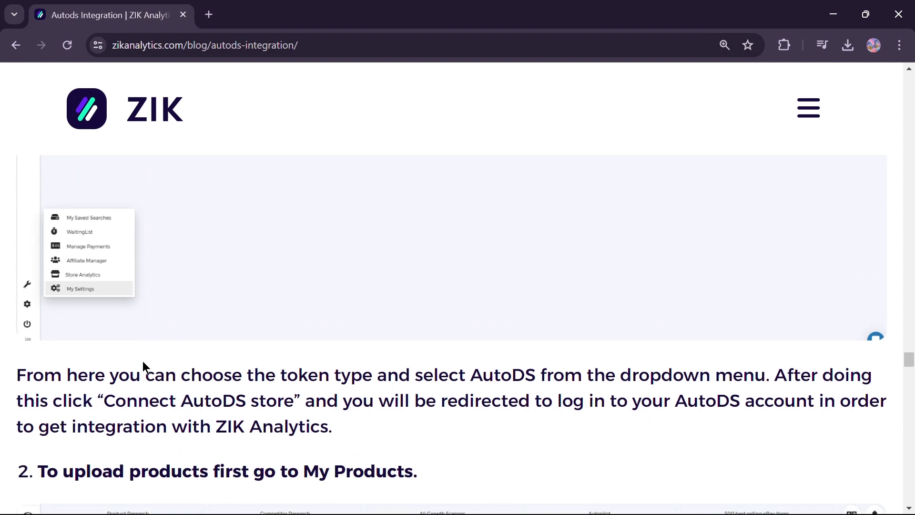
pyautogui.scroll(-1, 143, 362)
pyautogui.scroll(-1, 142, 361)
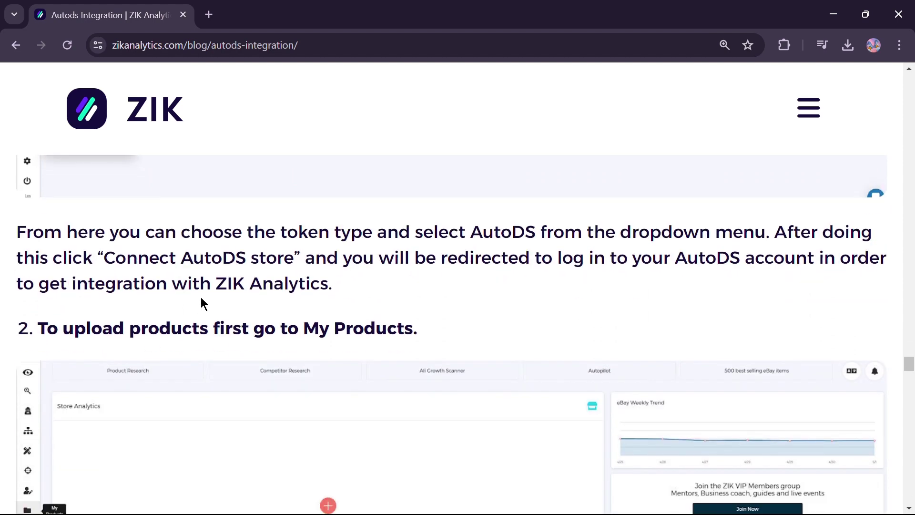
pyautogui.scroll(3, 201, 303)
pyautogui.scroll(2, 200, 302)
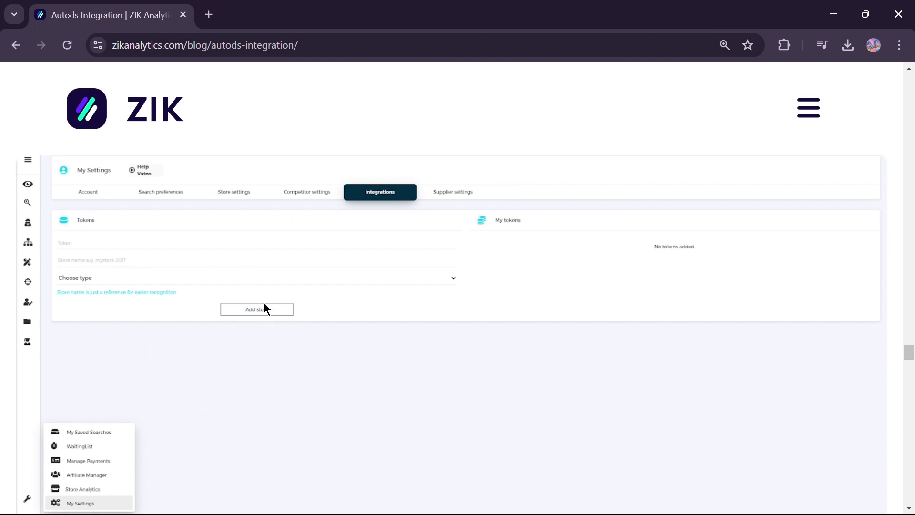
pyautogui.scroll(-2, 250, 318)
pyautogui.scroll(-2, 254, 316)
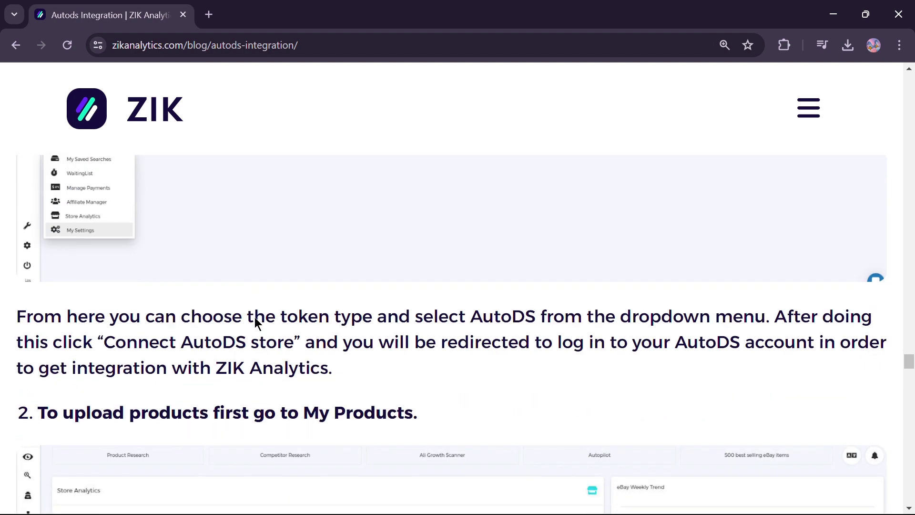
pyautogui.scroll(-1, 254, 316)
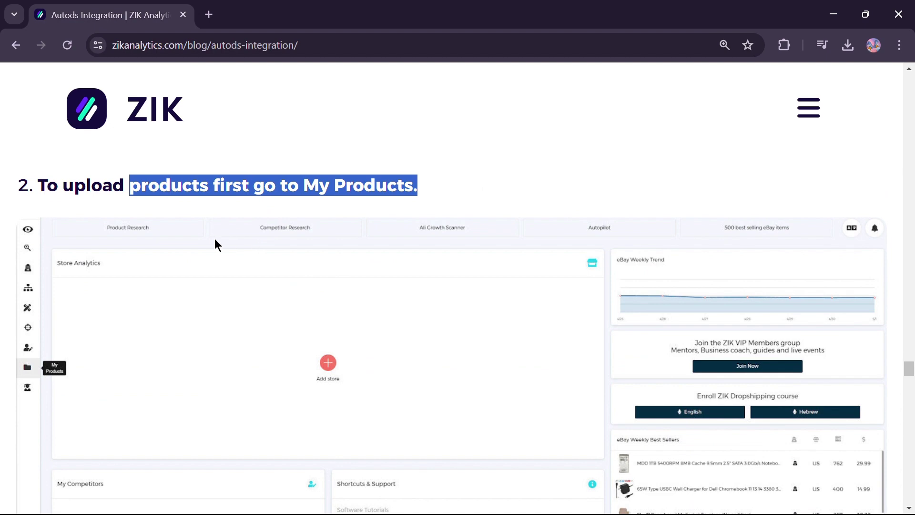
pyautogui.scroll(-2, 172, 234)
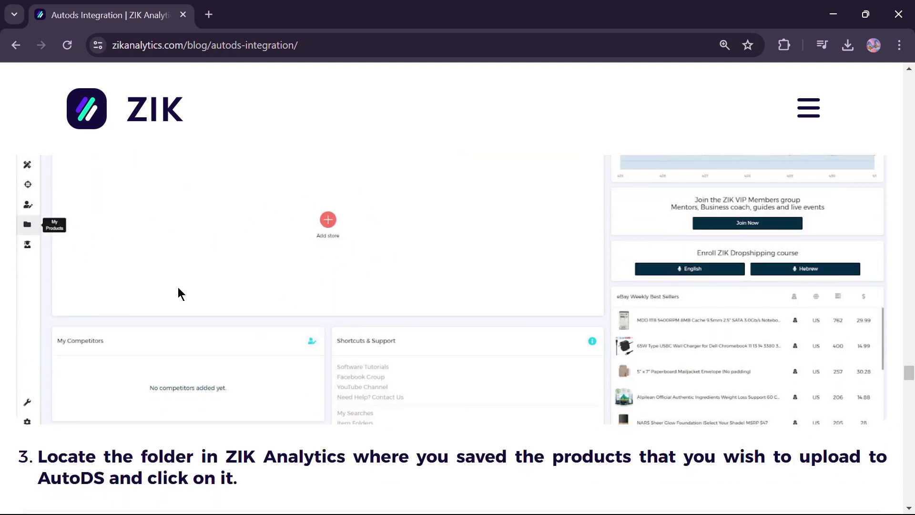
pyautogui.scroll(-1, 178, 287)
pyautogui.scroll(-2, 177, 287)
pyautogui.scroll(-1, 178, 287)
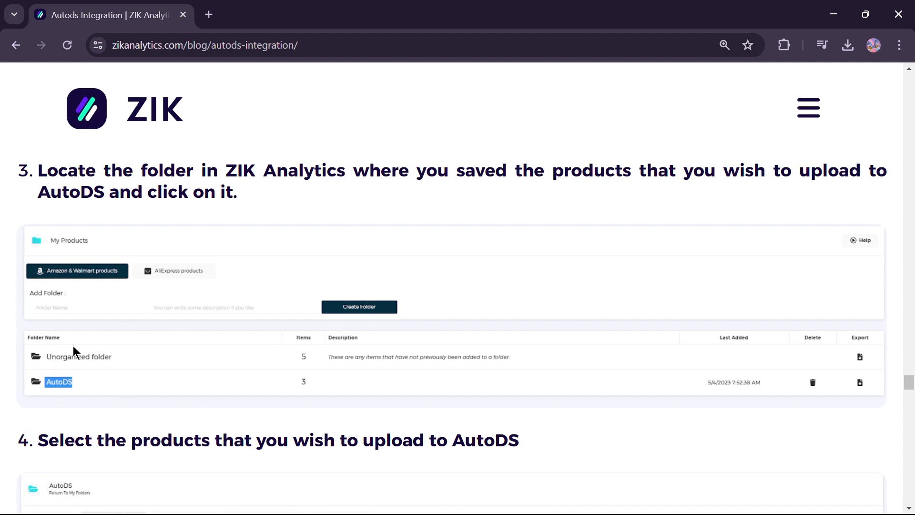
pyautogui.scroll(3, 73, 345)
pyautogui.scroll(-3, 74, 345)
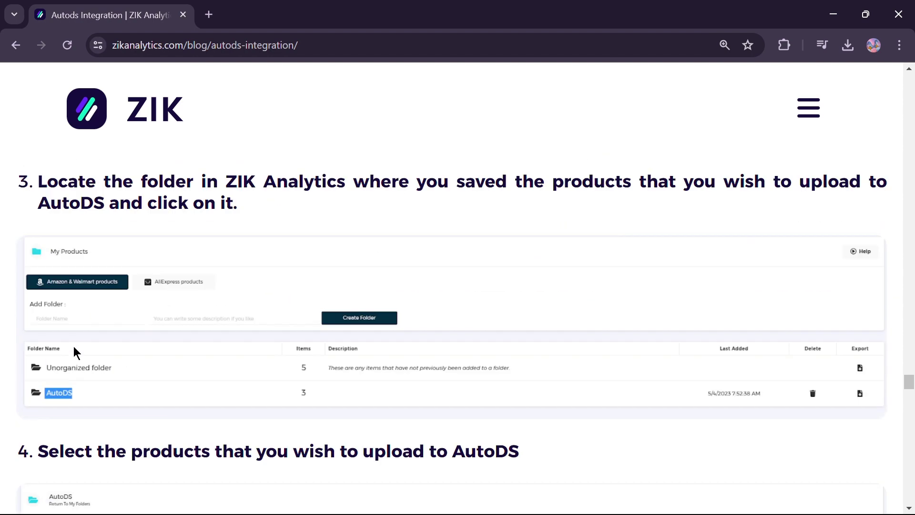
pyautogui.scroll(-1, 73, 345)
pyautogui.scroll(-1, 86, 372)
pyautogui.scroll(-2, 86, 379)
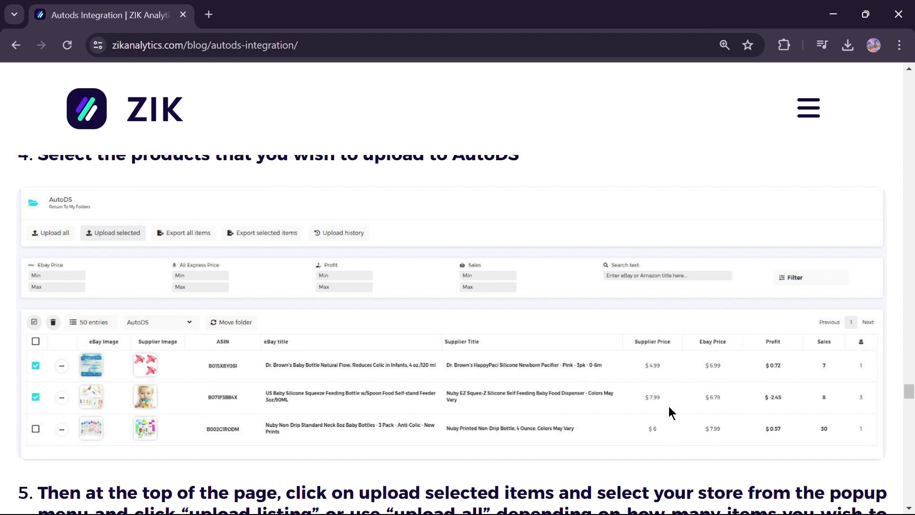
pyautogui.scroll(-2, 612, 404)
pyautogui.scroll(-1, 595, 392)
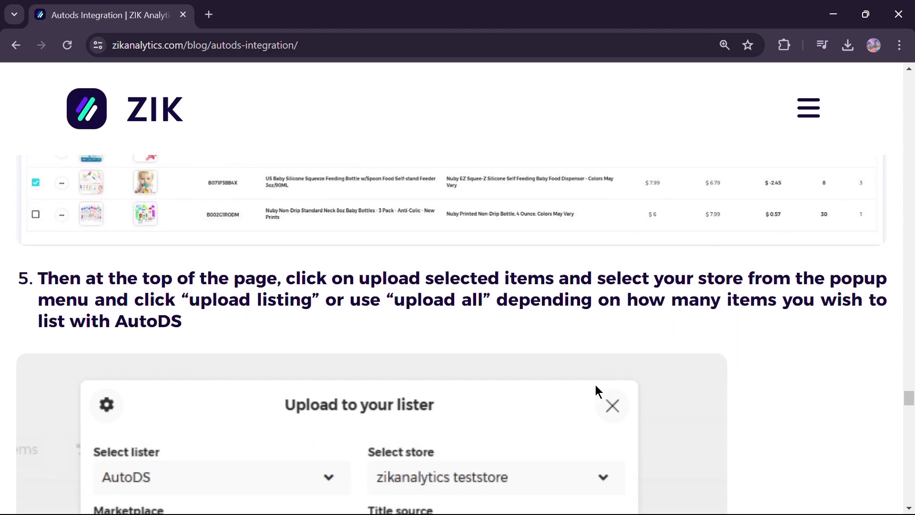
pyautogui.scroll(-1, 595, 391)
pyautogui.scroll(-2, 594, 384)
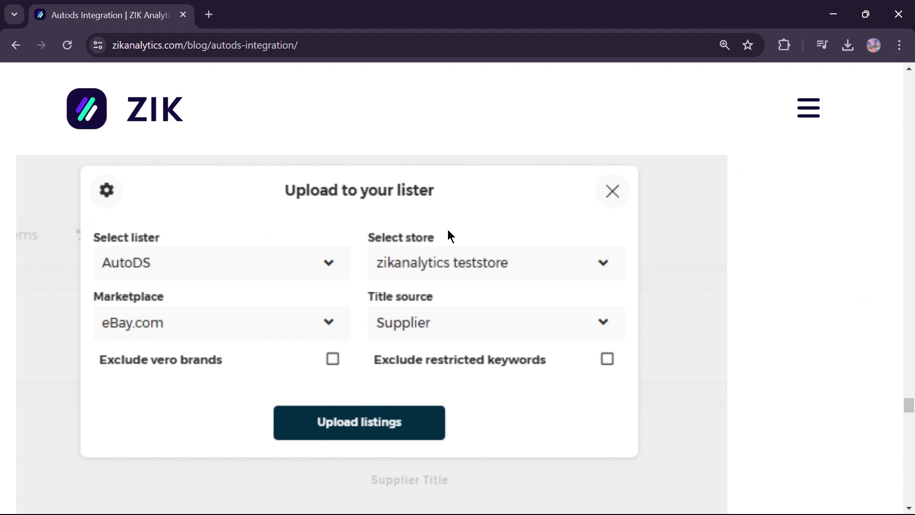
pyautogui.scroll(-2, 405, 329)
pyautogui.scroll(-2, 404, 329)
pyautogui.scroll(-1, 404, 328)
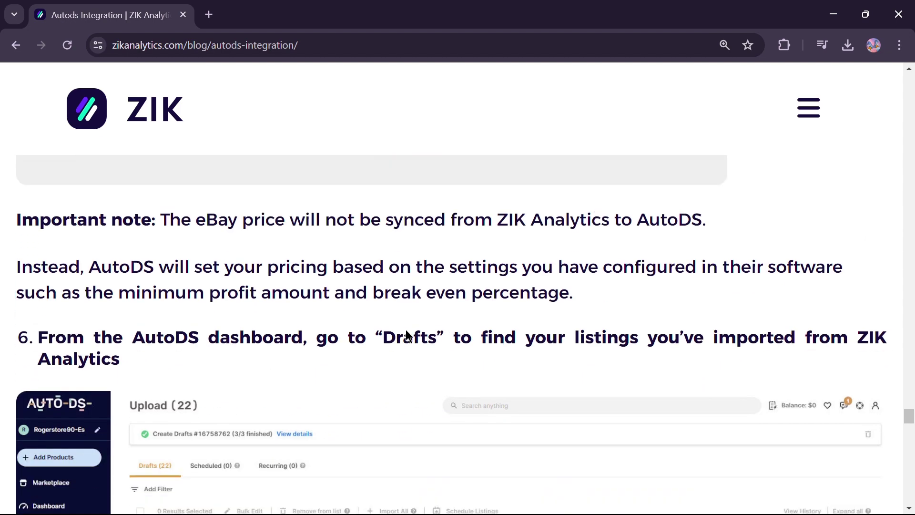
pyautogui.scroll(-2, 405, 329)
pyautogui.scroll(2, 424, 253)
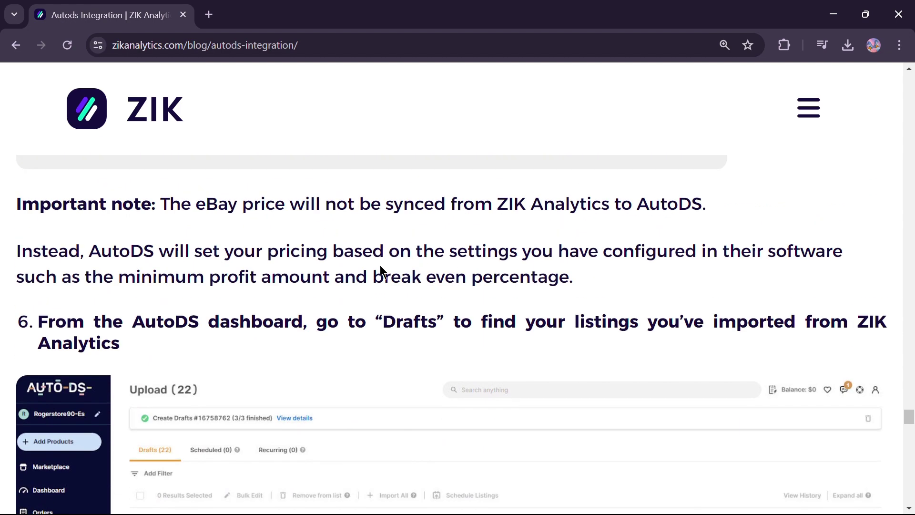
# Step: Highlight the Important note that eBay prices don't sync, then deselect it
pyautogui.moveTo(169, 204); pyautogui.dragTo(624, 236)
pyautogui.click(636, 251)
pyautogui.scroll(-1, 259, 349)
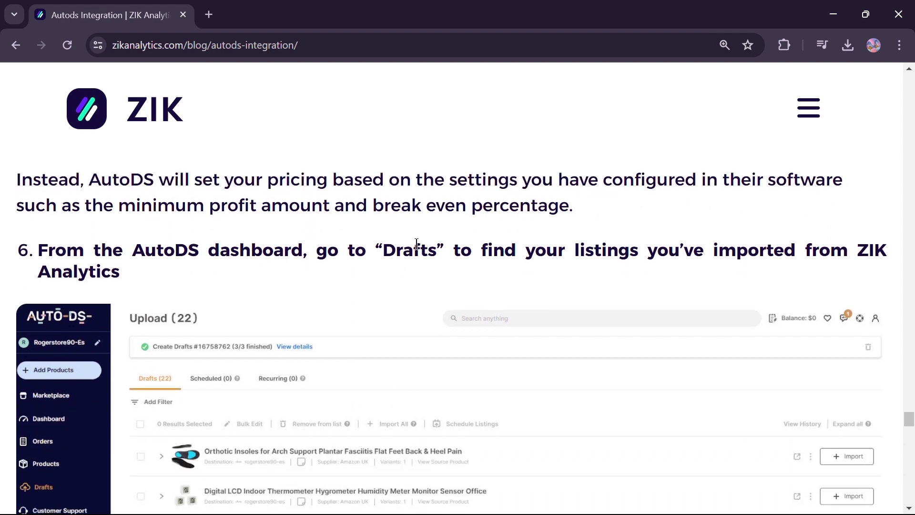
pyautogui.scroll(-2, 370, 292)
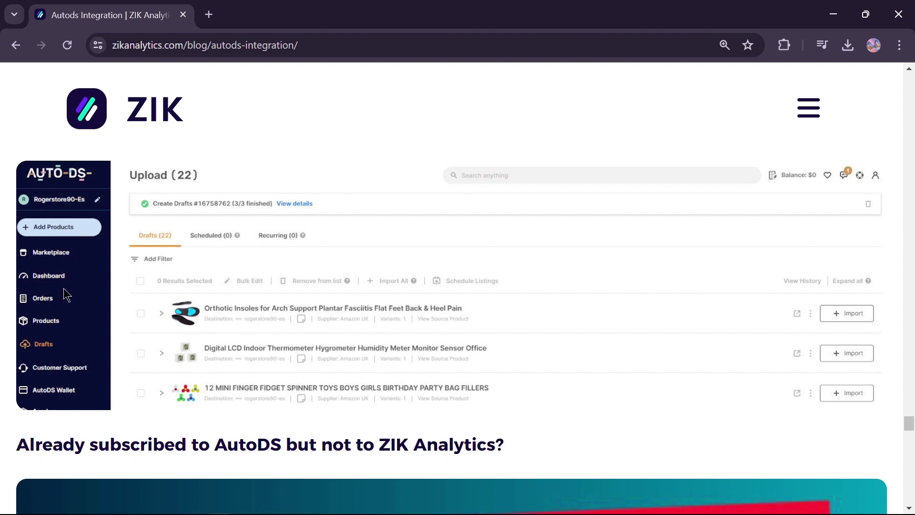
pyautogui.scroll(1, 59, 315)
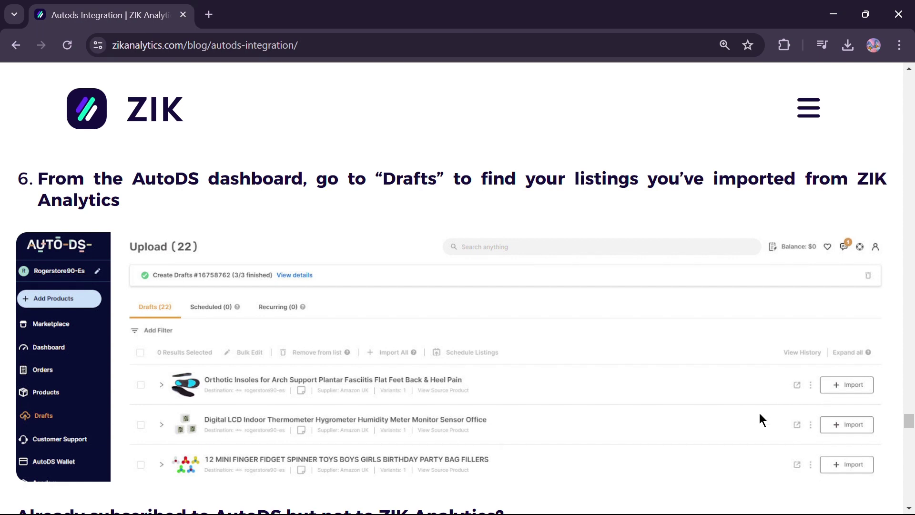
pyautogui.scroll(-1, 752, 407)
pyautogui.scroll(4, 752, 406)
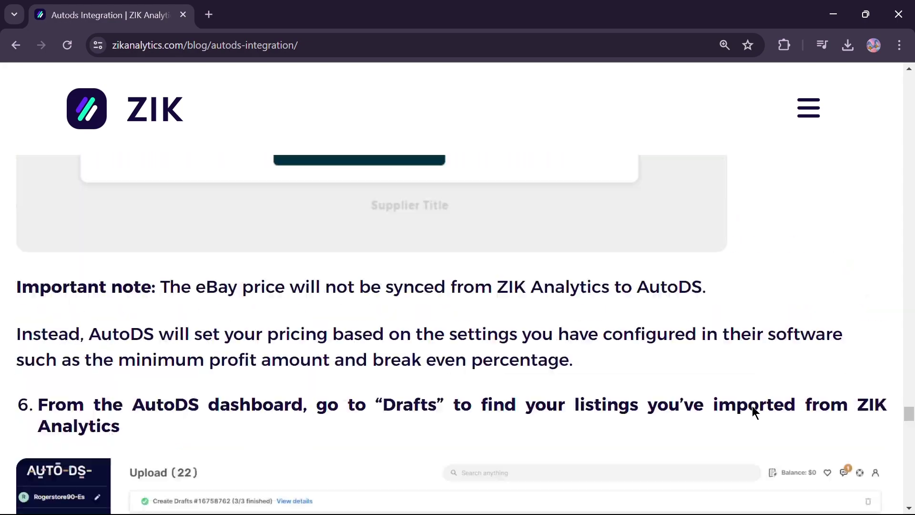
pyautogui.scroll(4, 751, 406)
pyautogui.scroll(4, 753, 407)
pyautogui.scroll(4, 752, 407)
pyautogui.scroll(4, 753, 407)
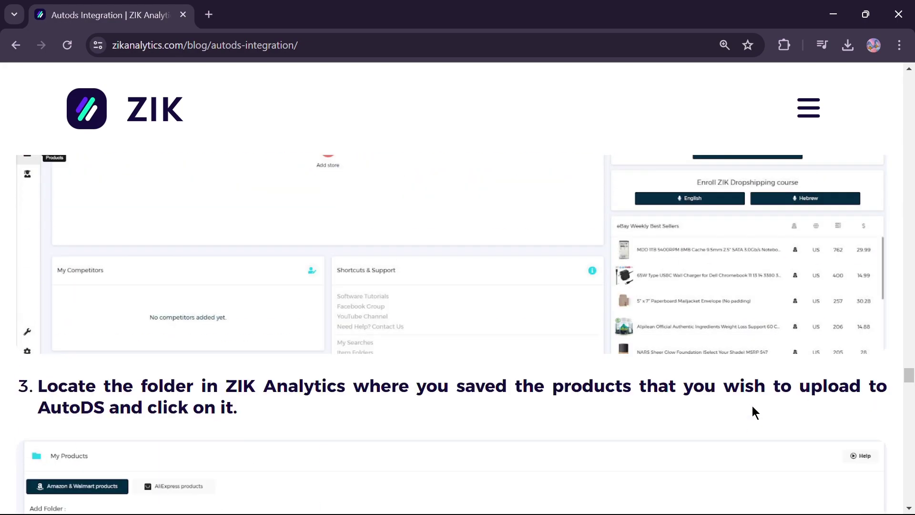
pyautogui.scroll(4, 752, 407)
pyautogui.scroll(3, 752, 405)
pyautogui.scroll(5, 752, 408)
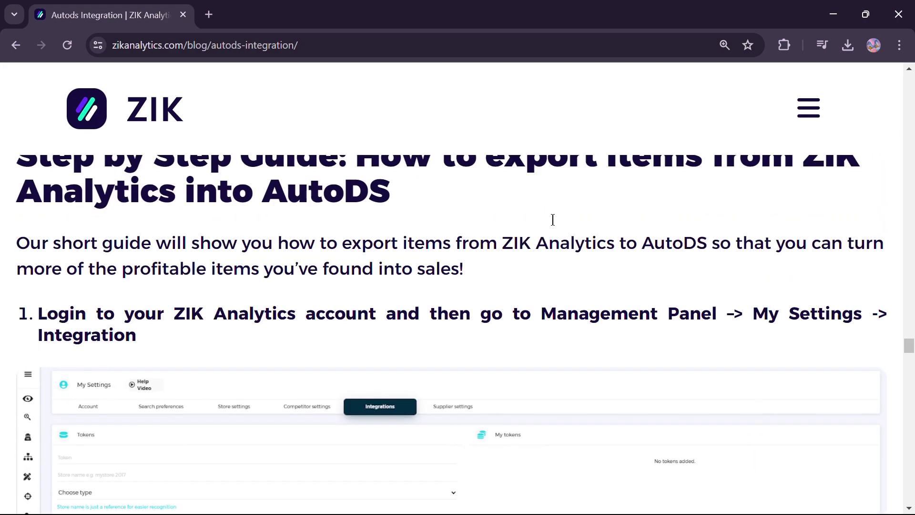